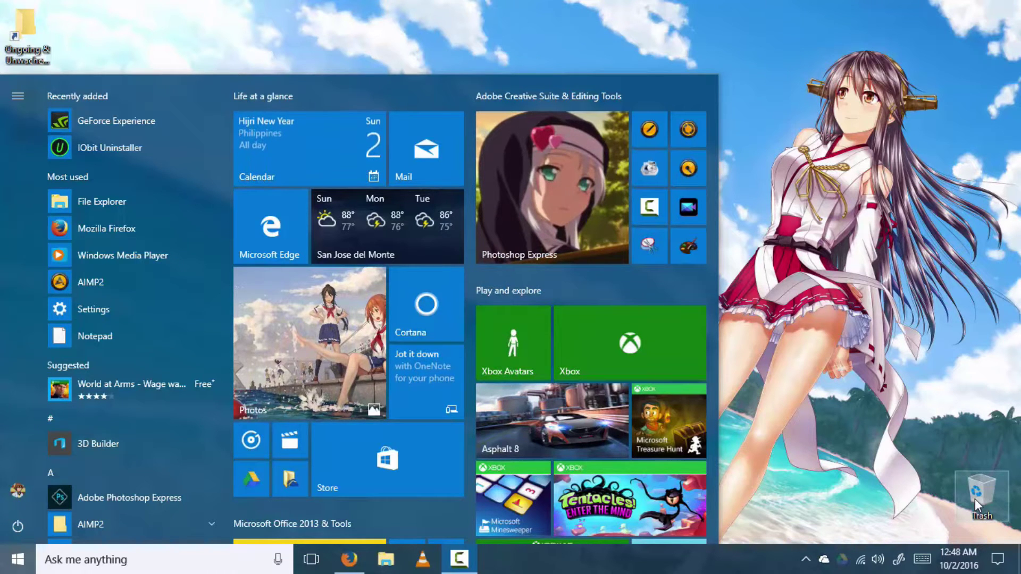
Turn Wi-Fi off to leave the ASUSTeK network, then open the IDM v6.26 (Build 2) archive.
left_click(824, 386)
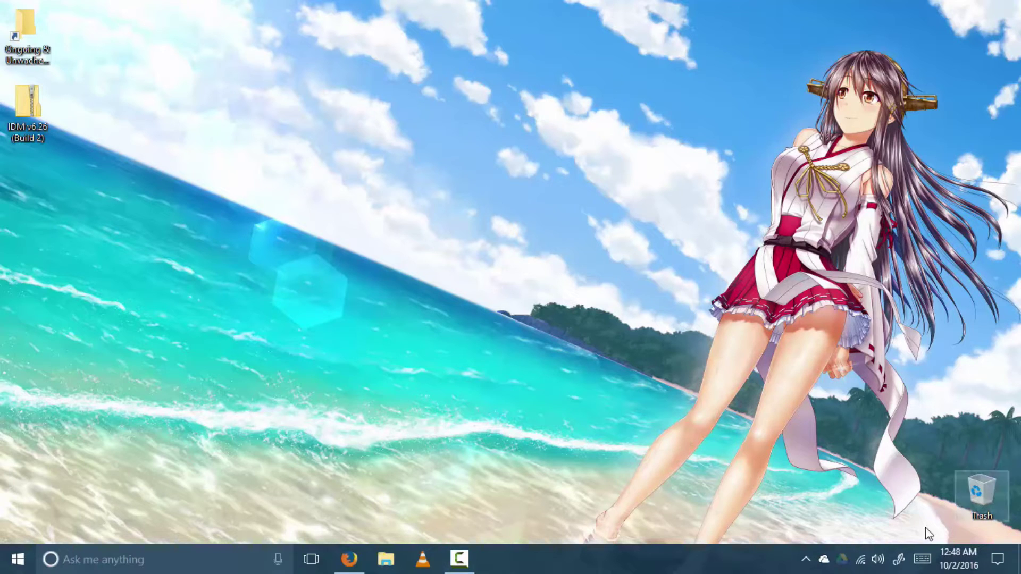
left_click(861, 559)
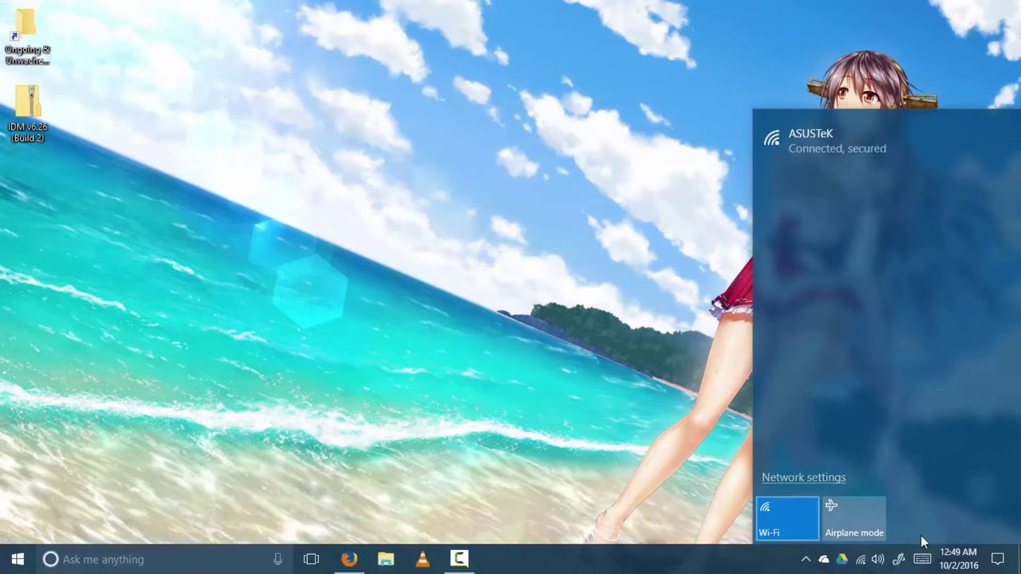
left_click(781, 514)
left_click(551, 361)
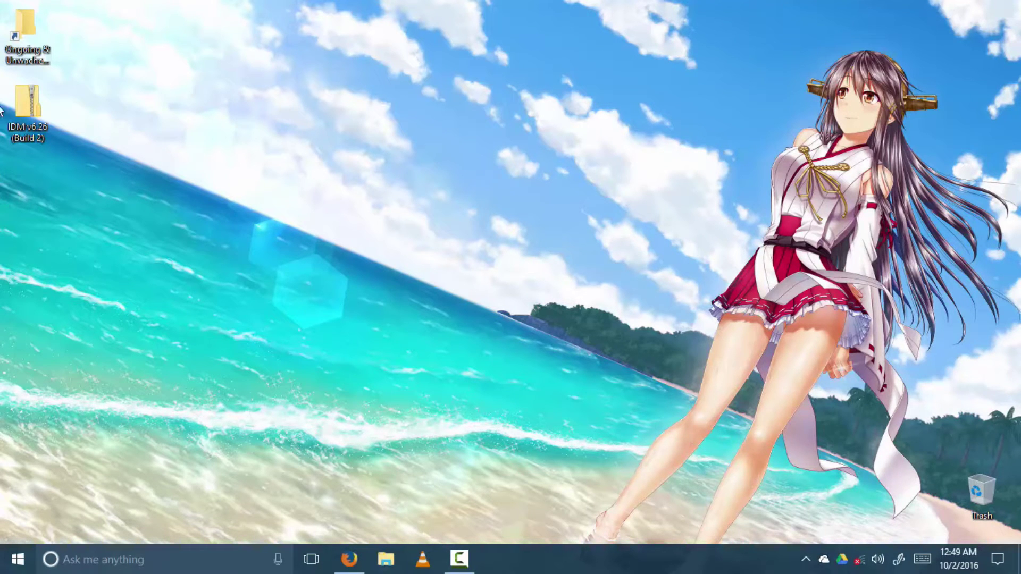
double_click(22, 110)
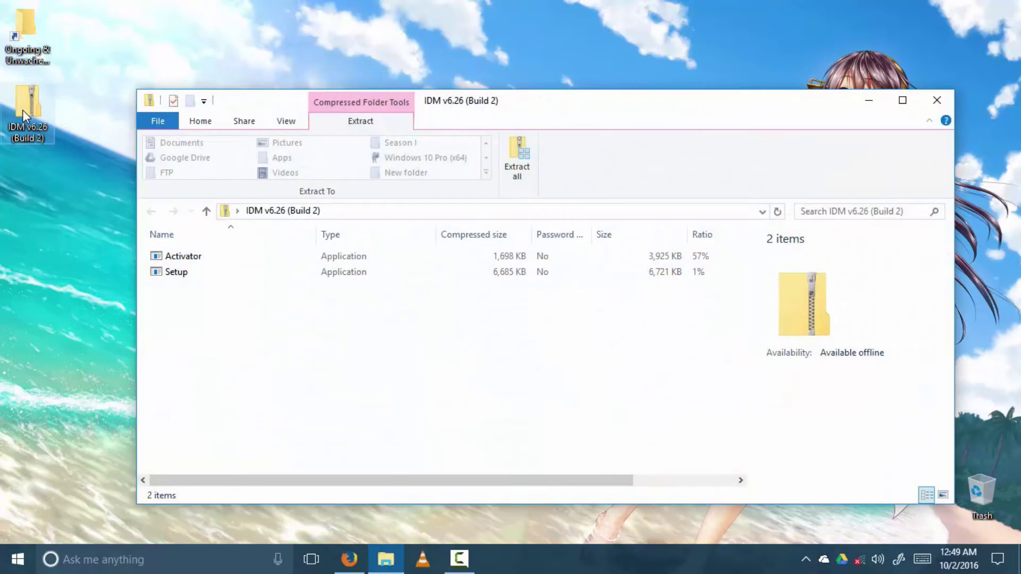
Drag Activator and Setup to the desktop, close the archive, and centre the Setup icon.
mouse_move(203, 321)
left_mouse_down()
mouse_move(239, 253)
mouse_move(83, 295)
left_mouse_up()
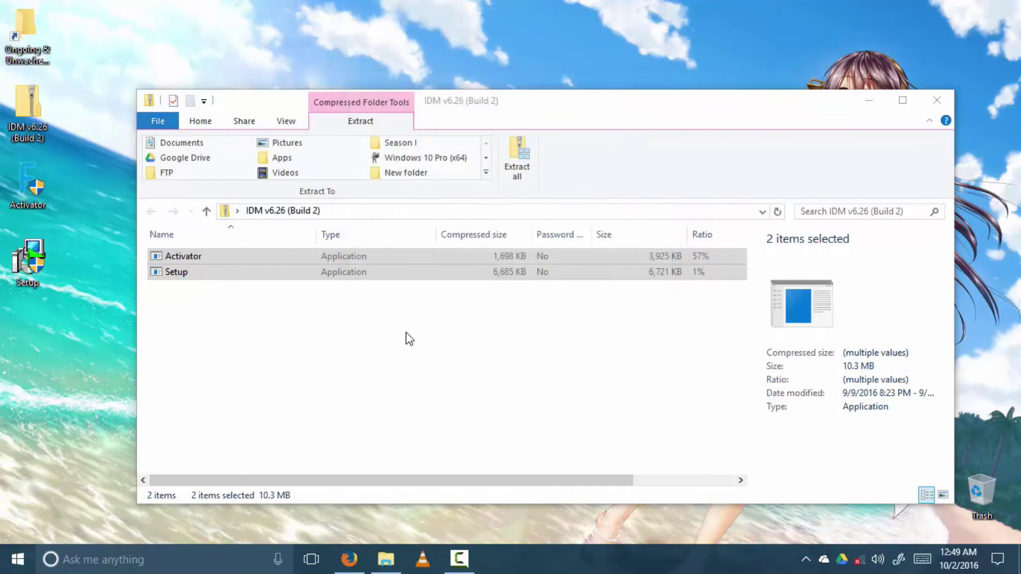
left_click(936, 100)
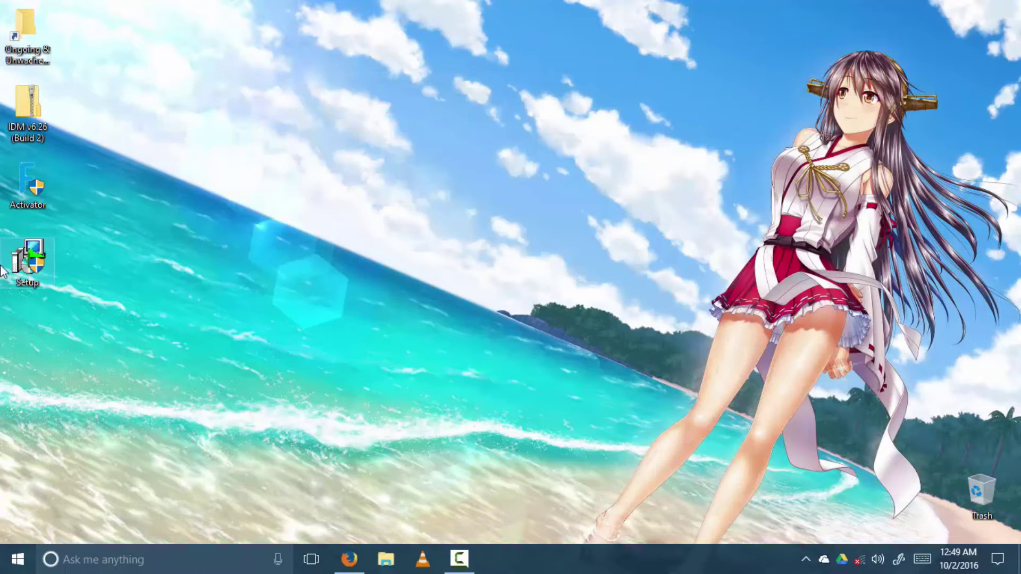
left_click_drag(29, 257, 464, 155)
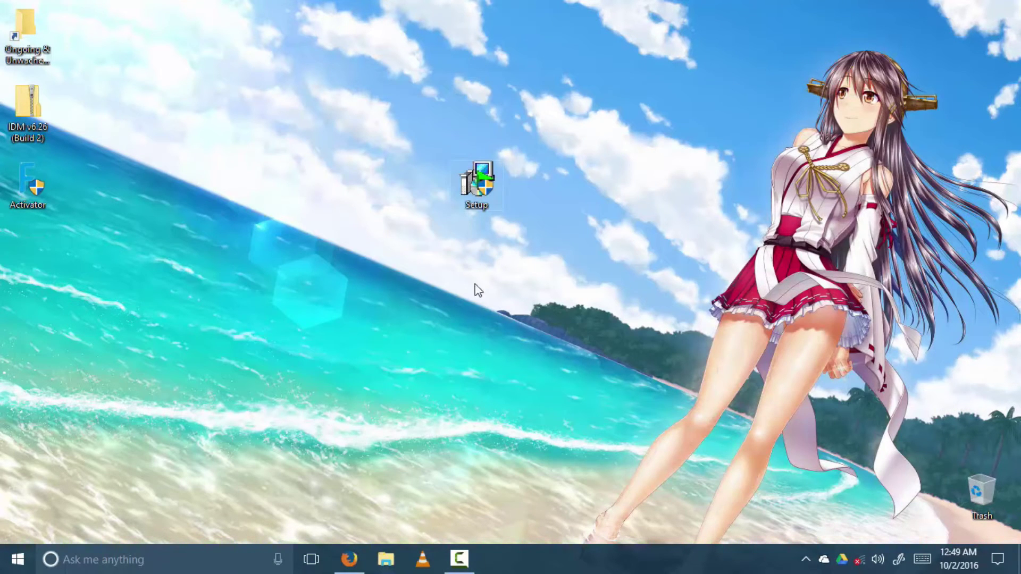
Run Setup as administrator and install IDM to the default folder, accepting the license.
right_click(483, 192)
left_click(527, 218)
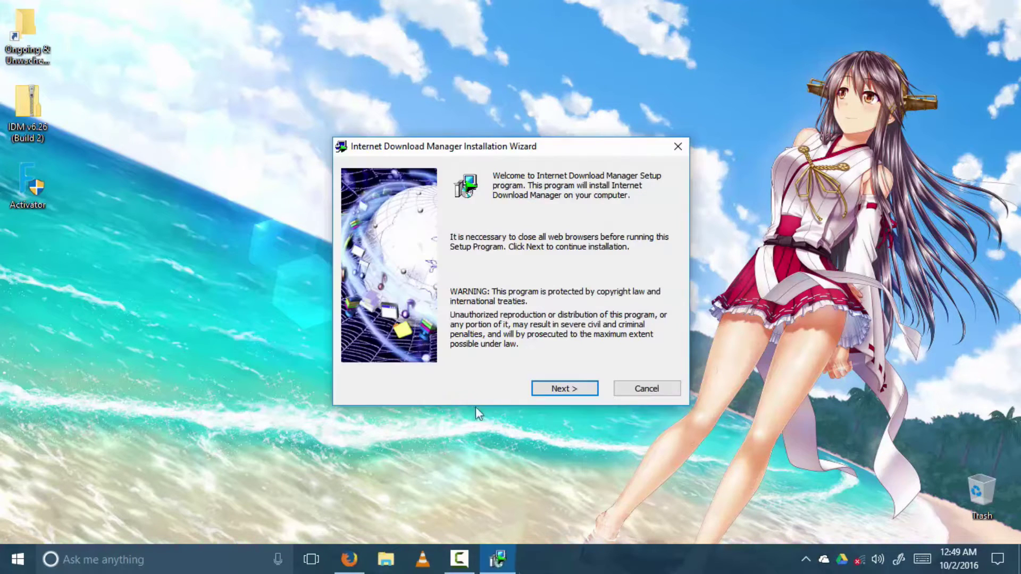
left_click(557, 395)
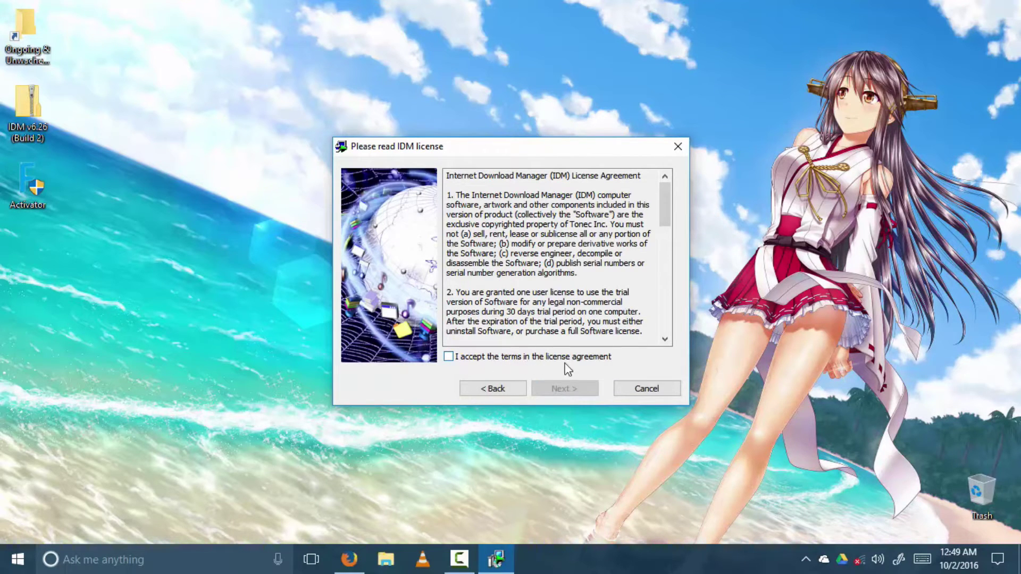
left_click(449, 357)
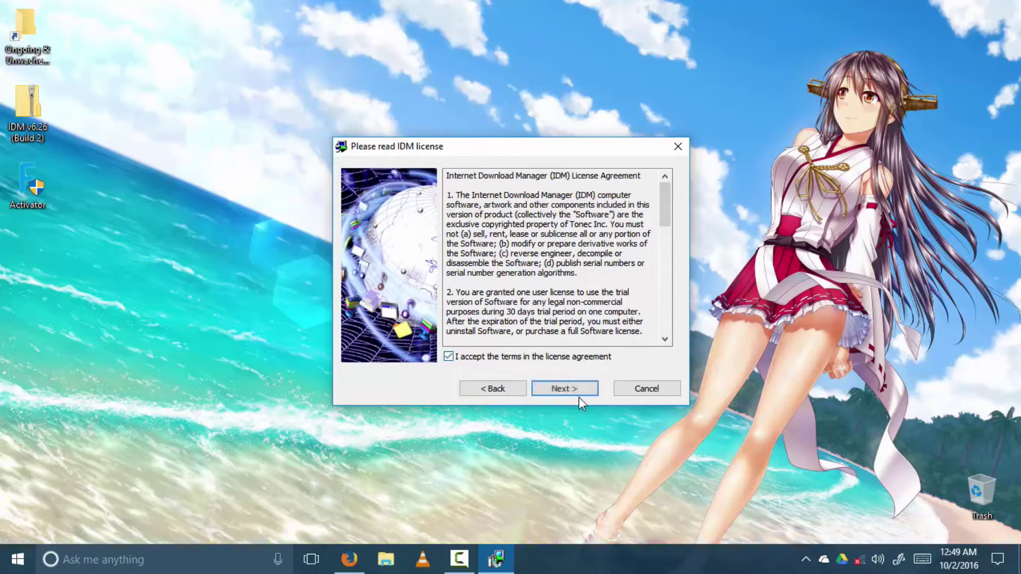
left_click(562, 389)
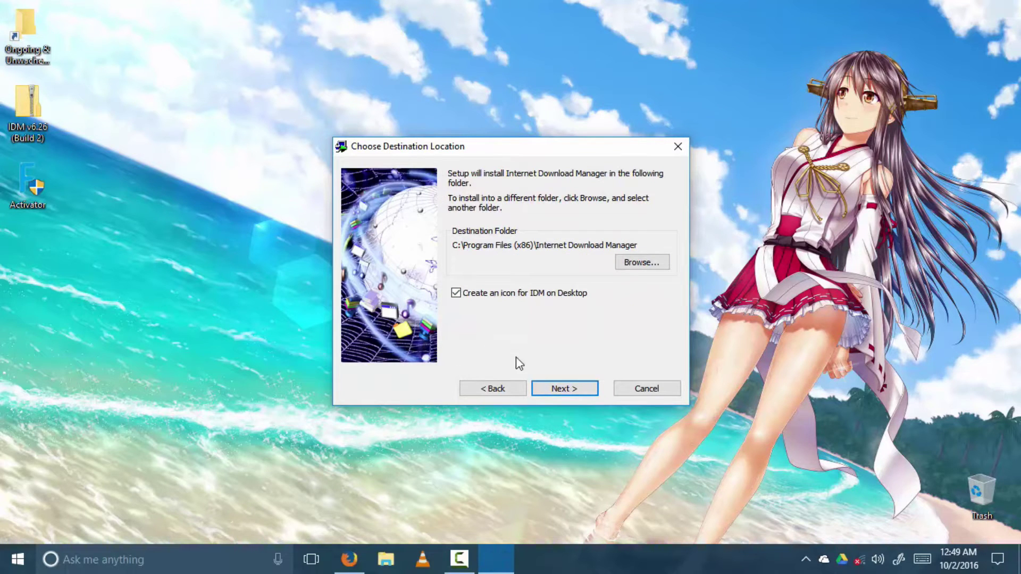
left_click(557, 387)
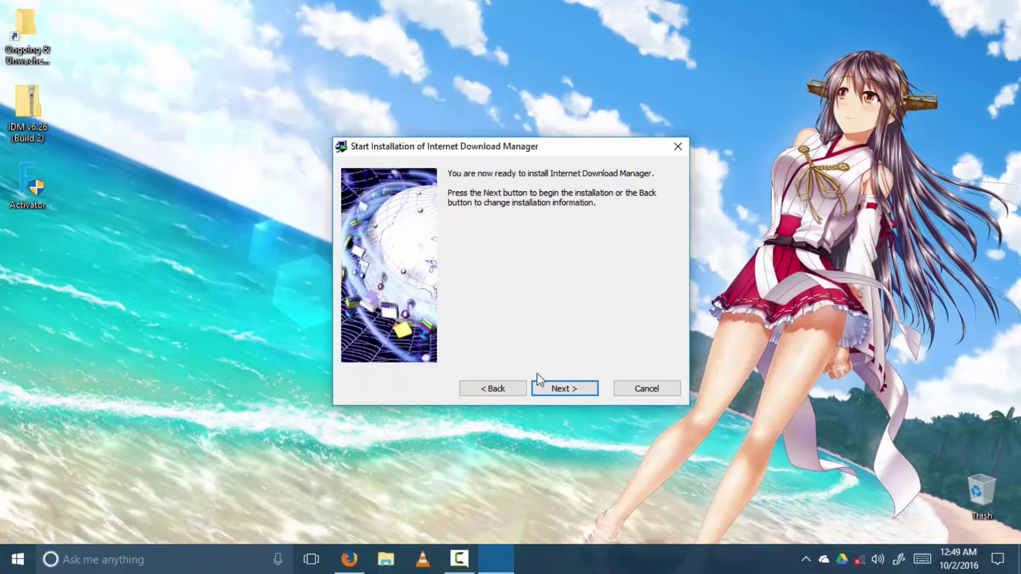
left_click(559, 388)
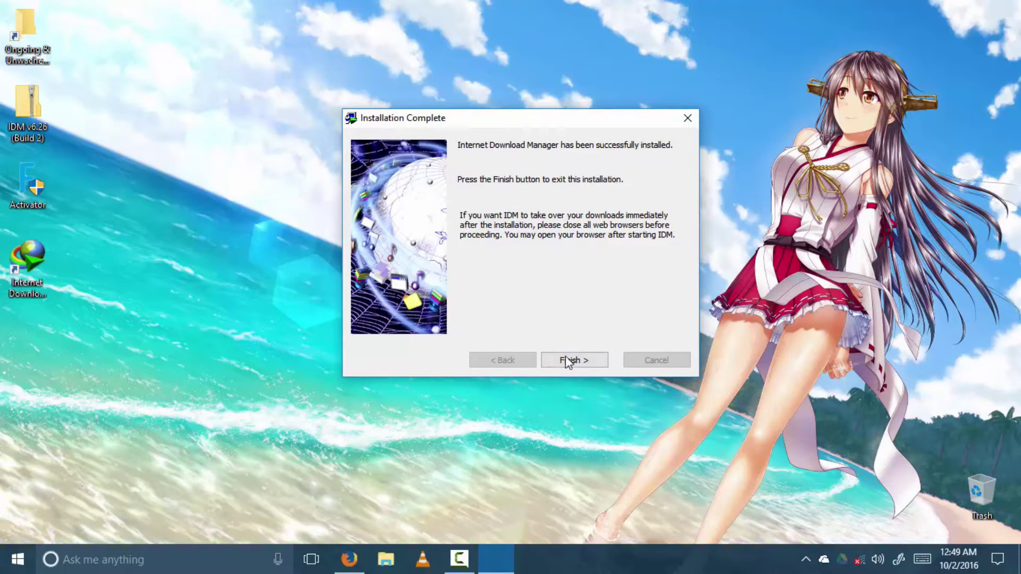
left_click(567, 363)
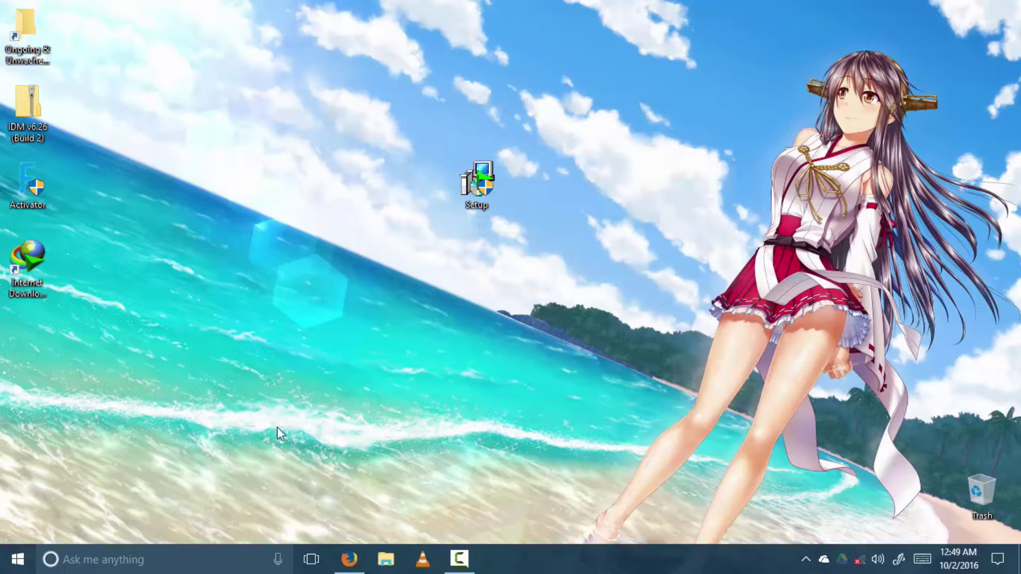
Refresh the desktop and dismiss IDM's Firefox integration notice and Tip of the Day.
left_click_drag(475, 168, 363, 169)
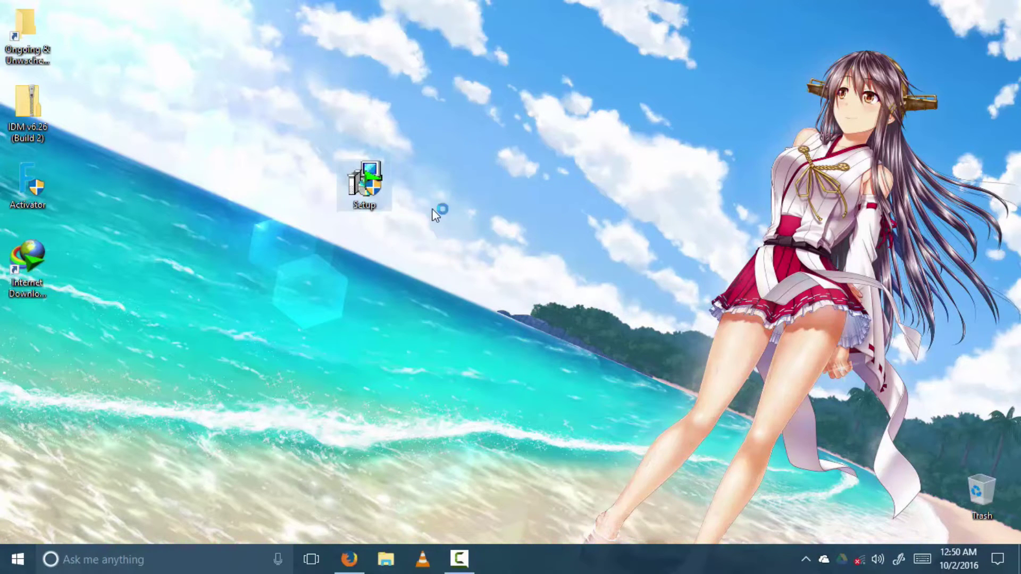
right_click(443, 196)
left_click(471, 239)
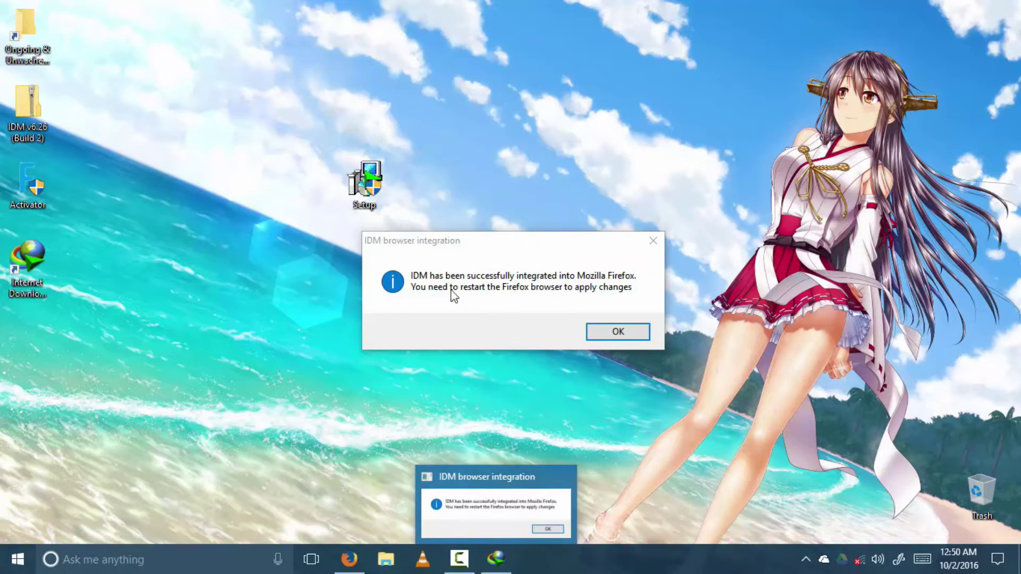
left_click(623, 330)
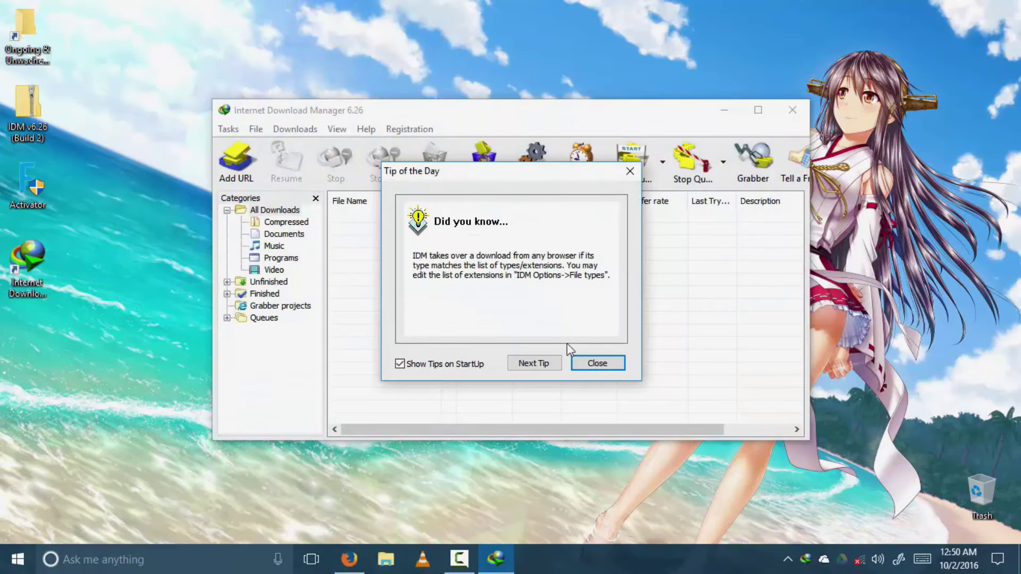
left_click(588, 363)
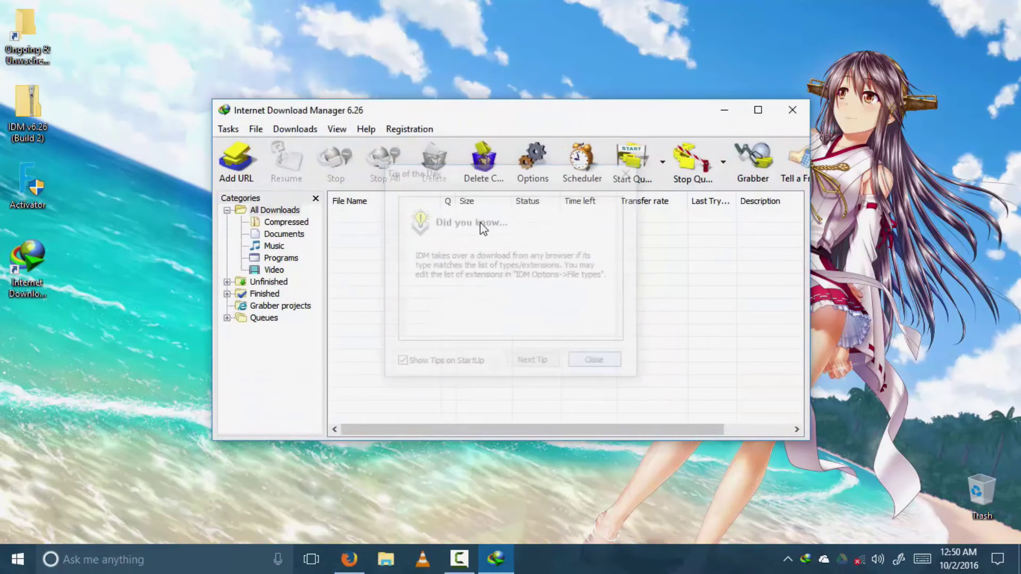
Check the About IDM dialog shows an unregistered 6.26 Build 2 trial, then quit IDM.
left_click(367, 128)
left_click(397, 293)
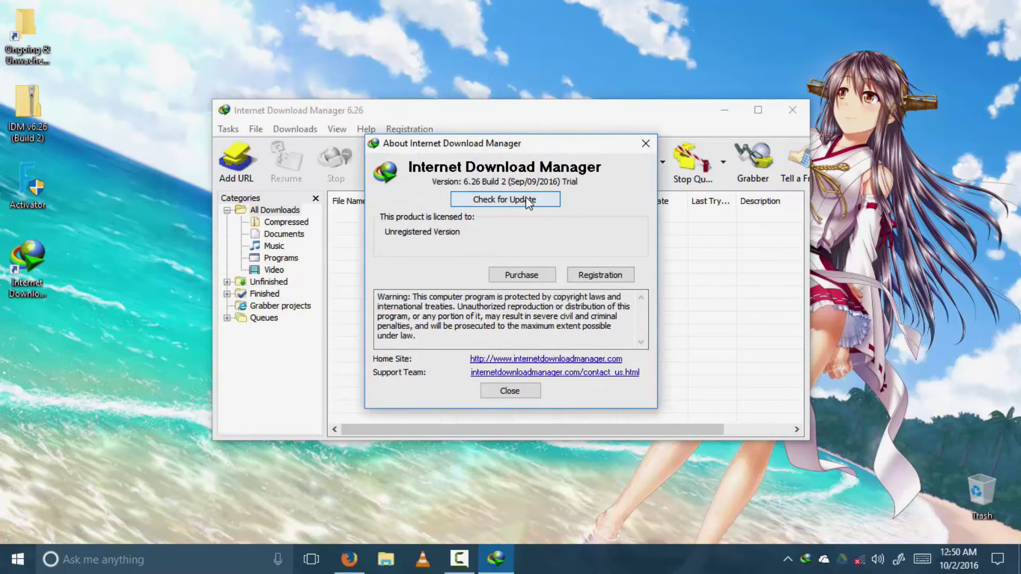
left_click(646, 143)
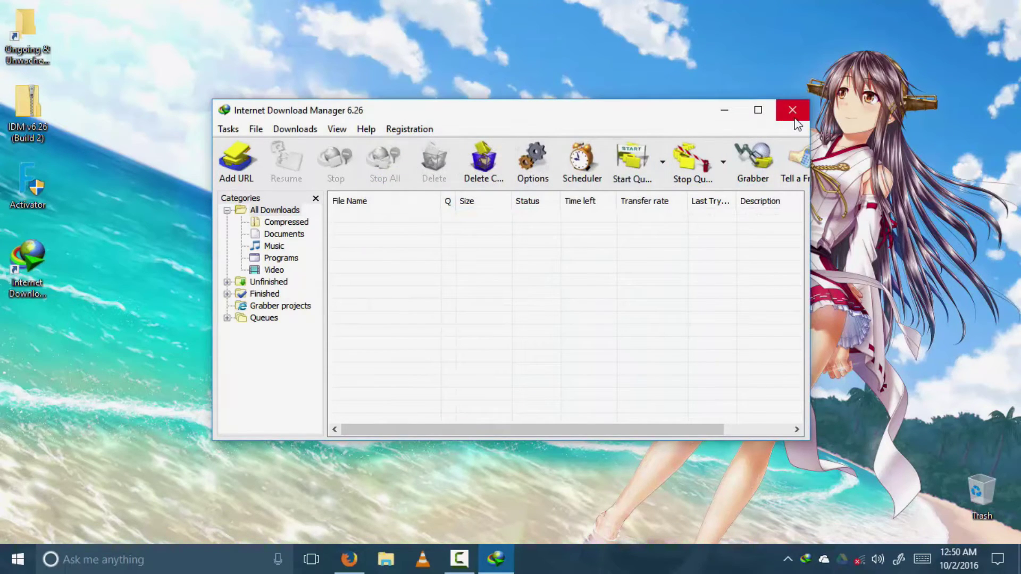
left_click(792, 111)
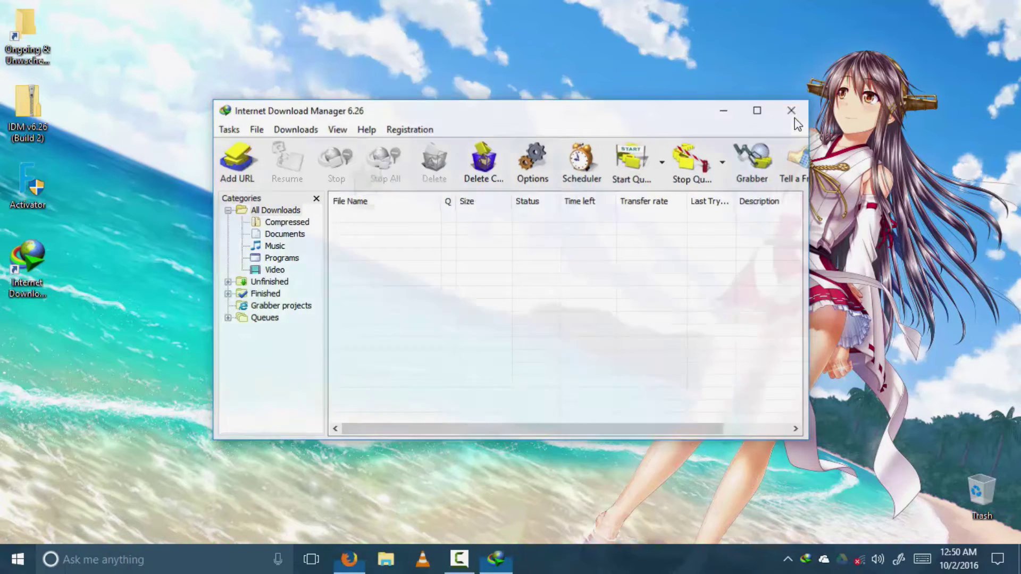
In Task Manager's Details list, end the IDMan.exe process.
right_click(576, 558)
left_click(616, 503)
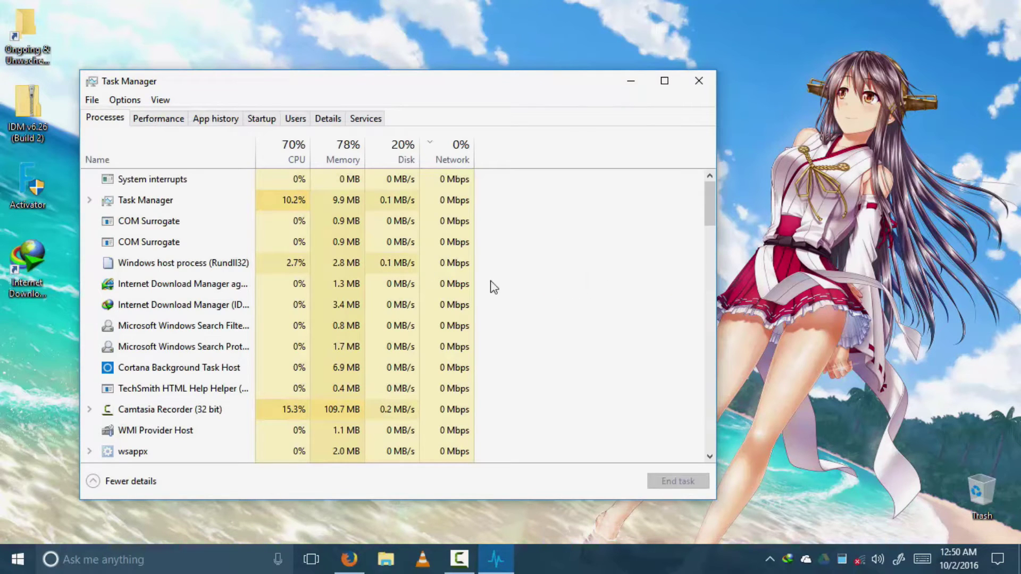
left_click(329, 120)
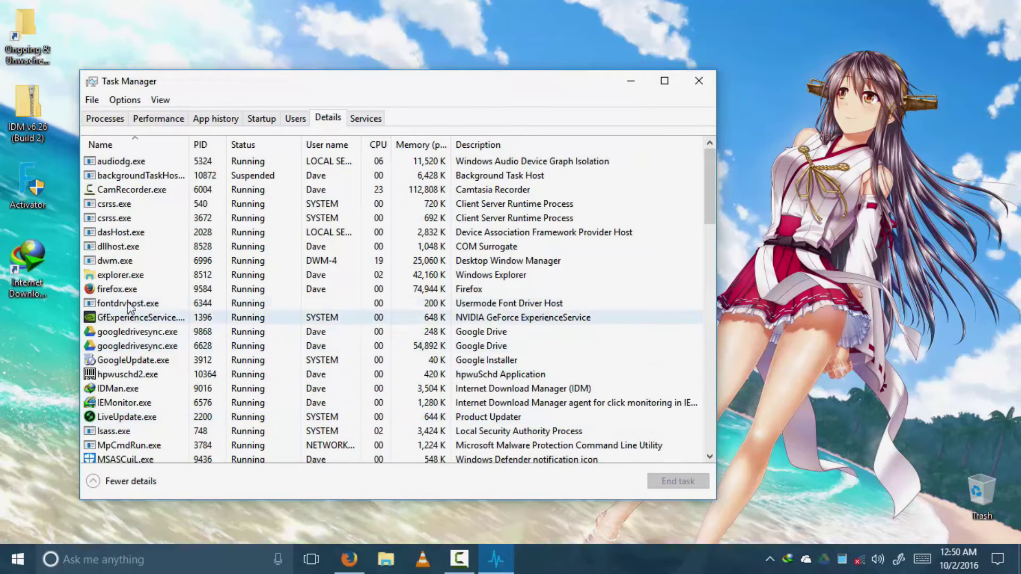
scroll(120, 399, "down", 1)
left_click(109, 349)
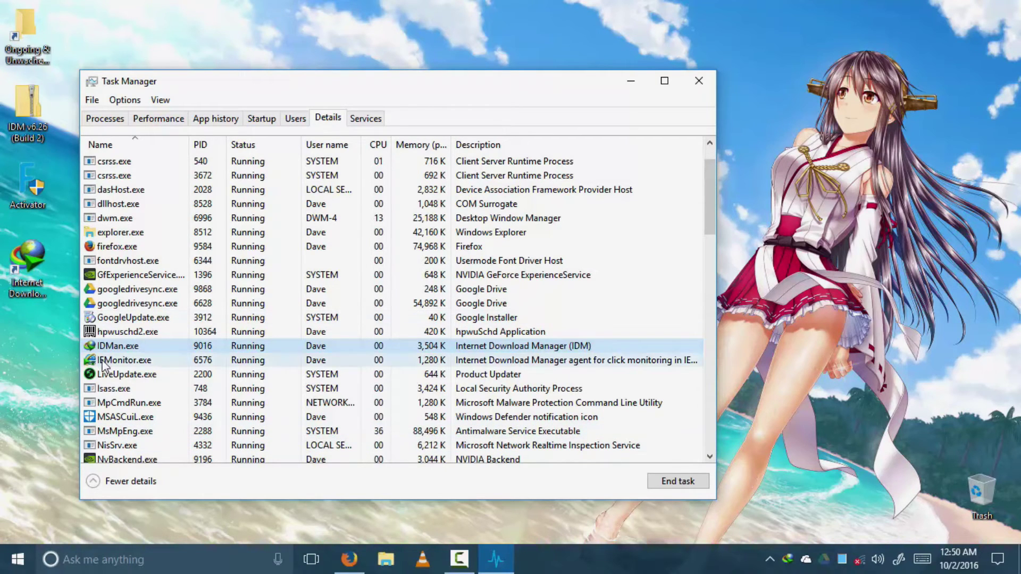
left_click(119, 359)
left_click(118, 347)
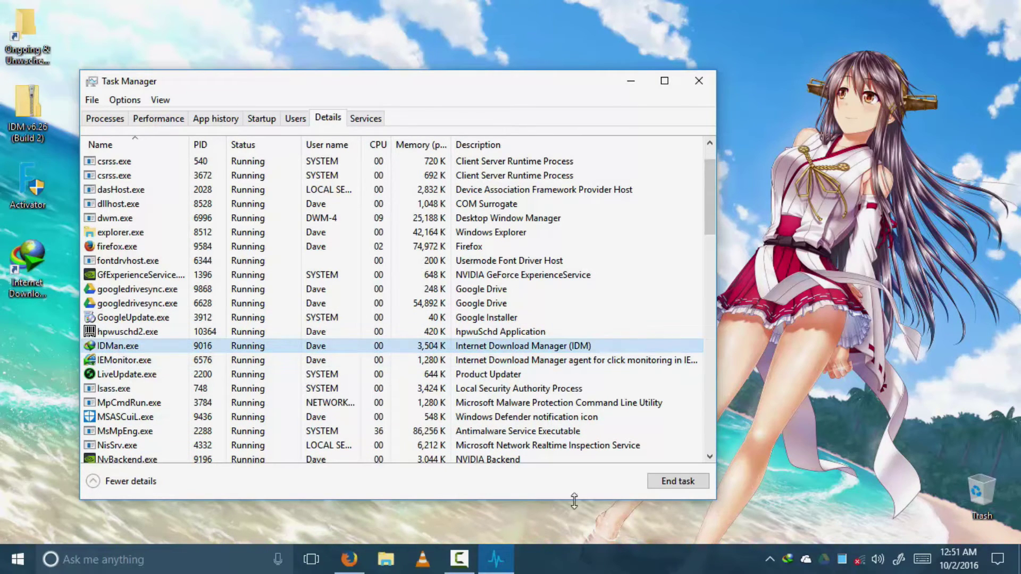
left_click(671, 484)
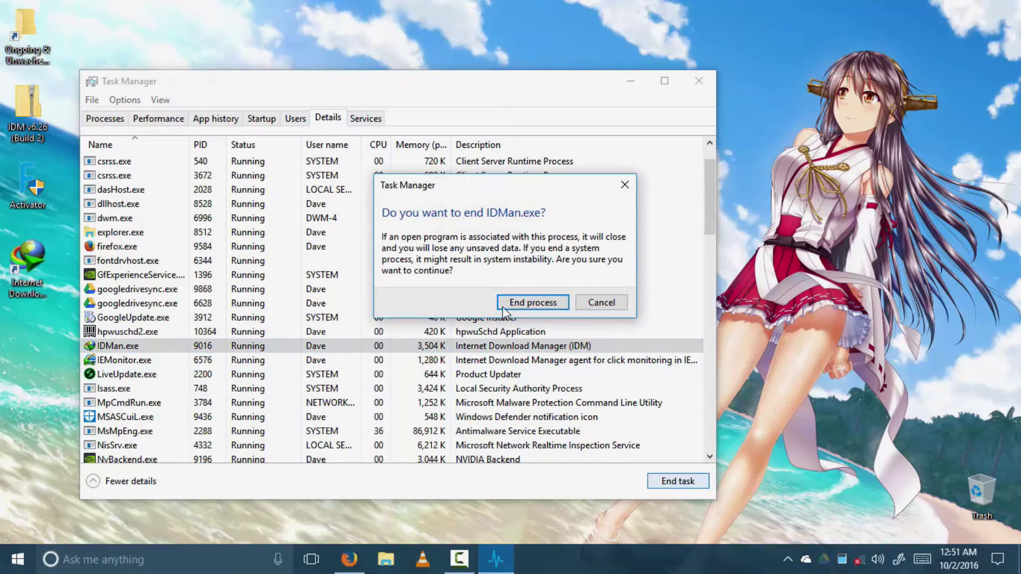
left_click(522, 304)
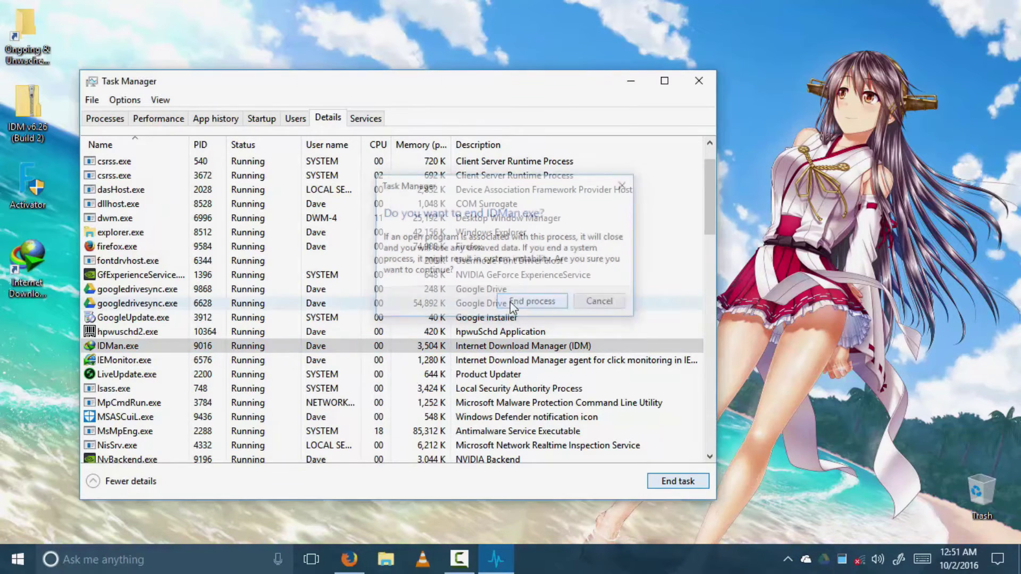
End the IEMonitor.exe process and close Task Manager.
left_click(126, 348)
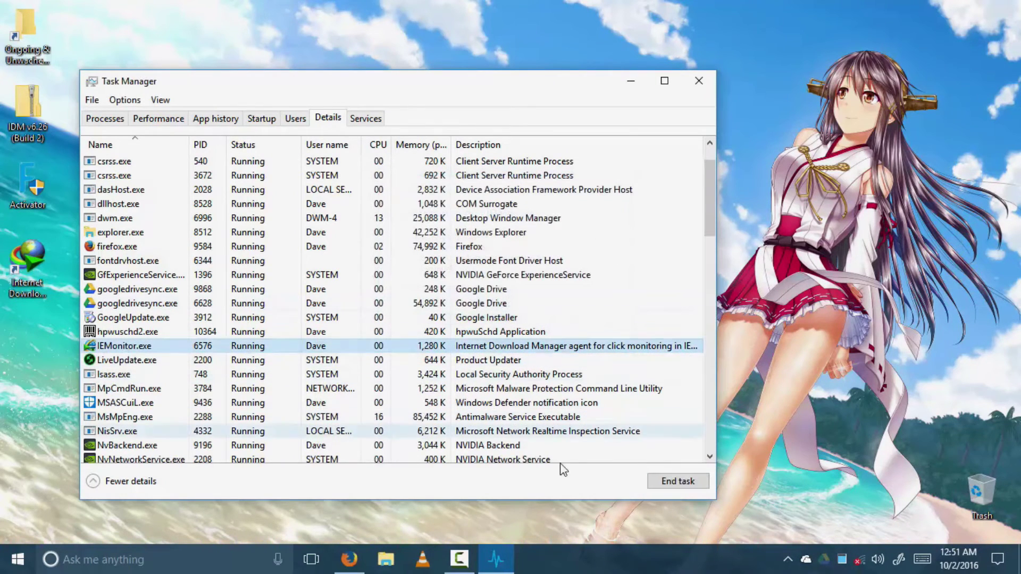
left_click(664, 486)
left_click(537, 303)
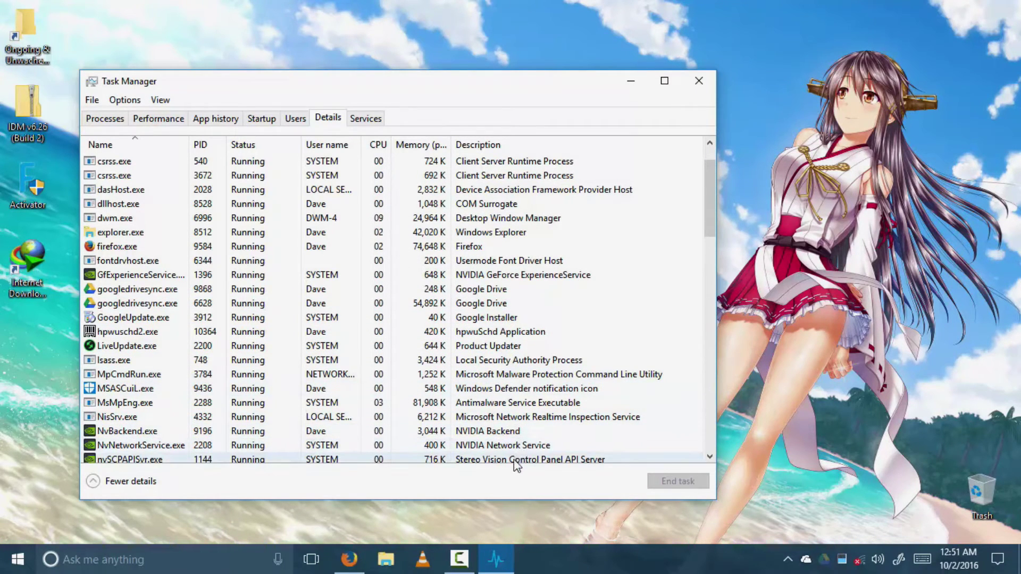
left_click(699, 81)
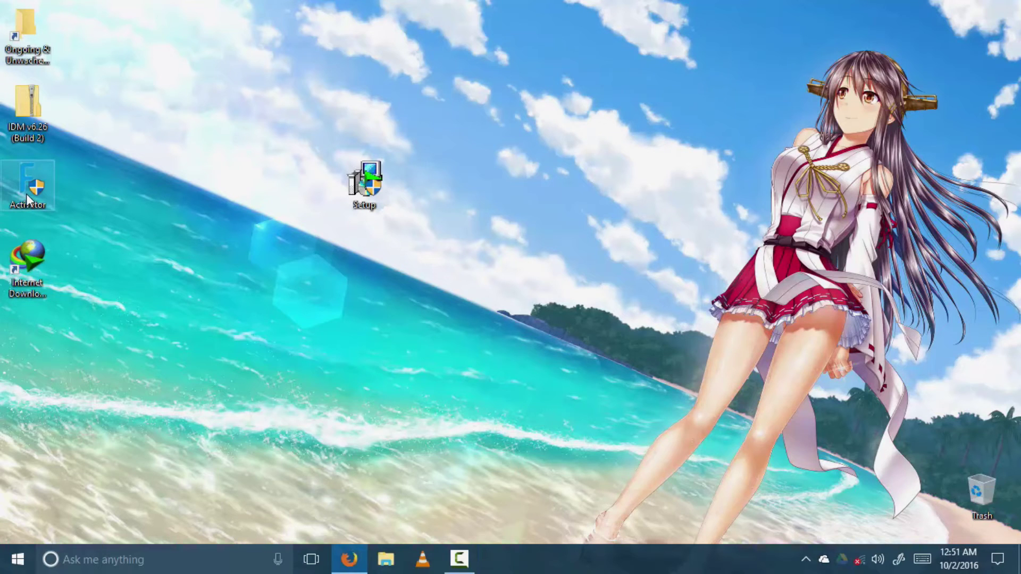
Place Activator beside Setup and run it as administrator.
left_click_drag(26, 193, 440, 203)
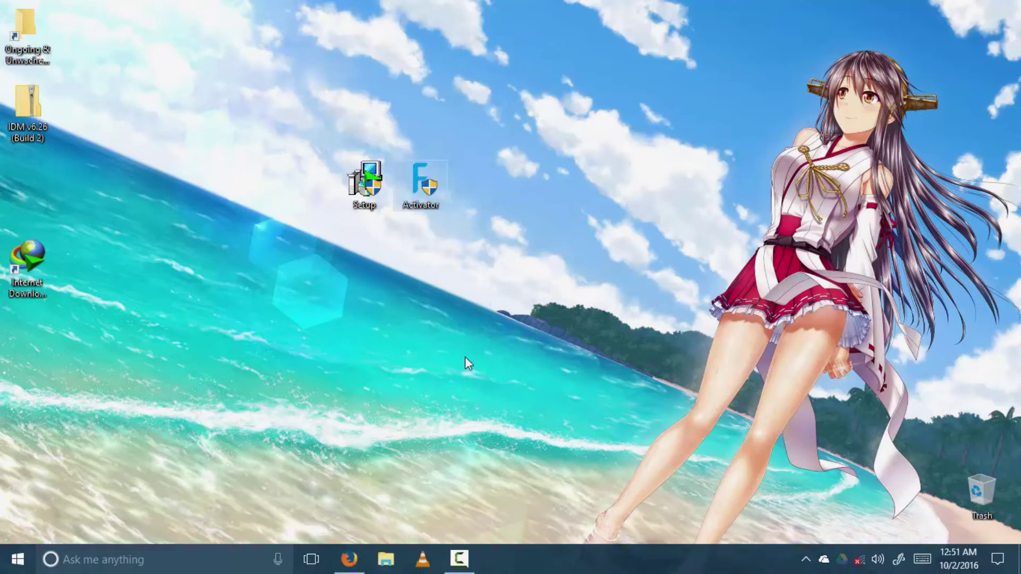
right_click(423, 192)
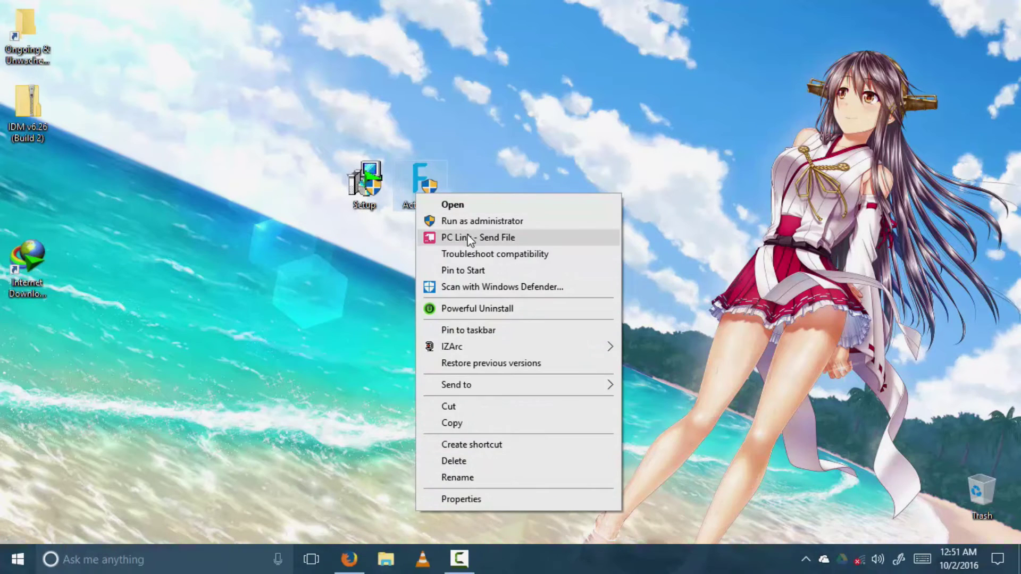
left_click(469, 216)
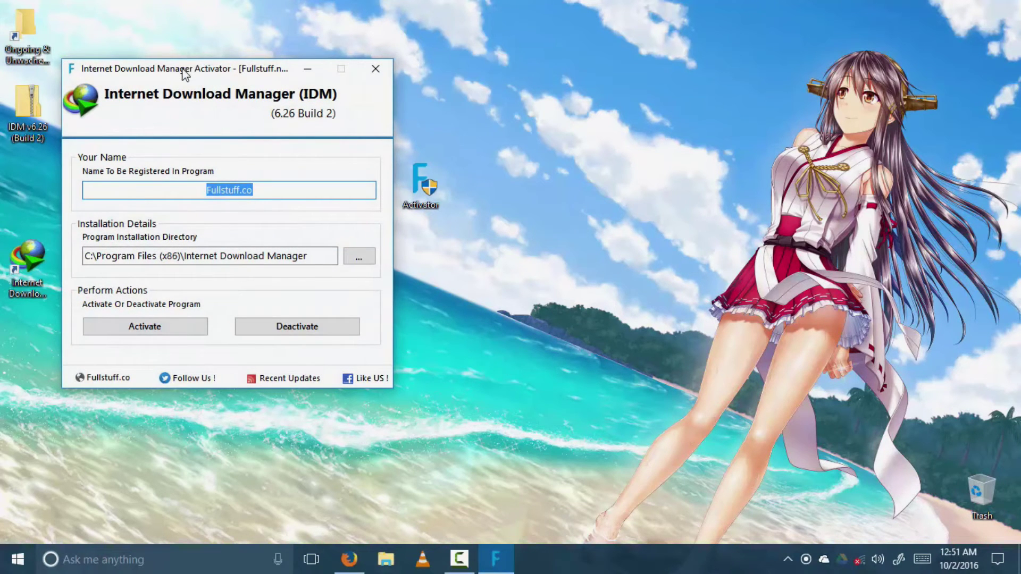
mouse_move(184, 74)
left_mouse_down()
mouse_move(468, 141)
mouse_move(425, 153)
left_mouse_up()
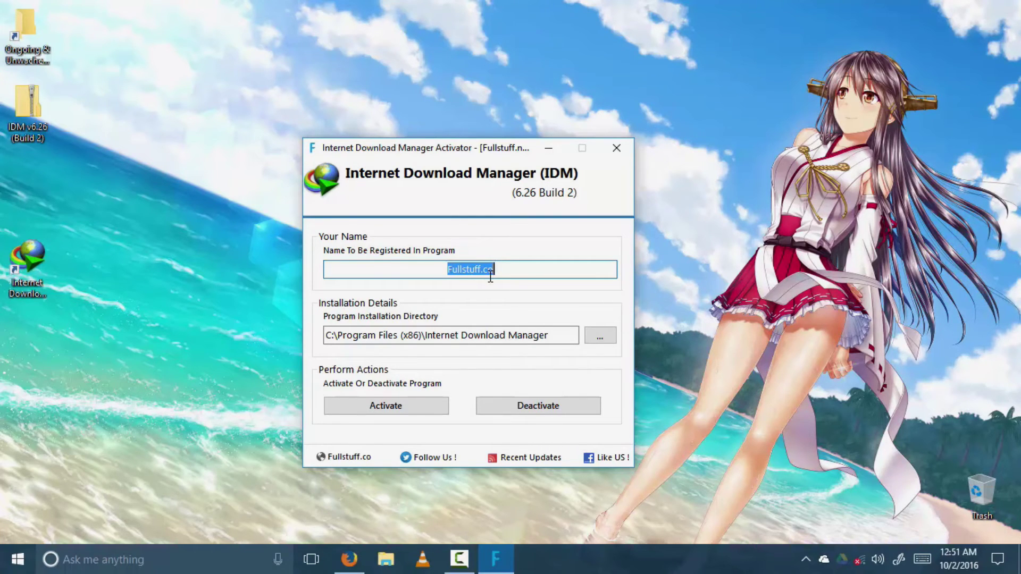
type("Tats")
type("umi")
Activate IDM under the name Tatsumi, dismiss the success message, and close Activator.
left_click(440, 416)
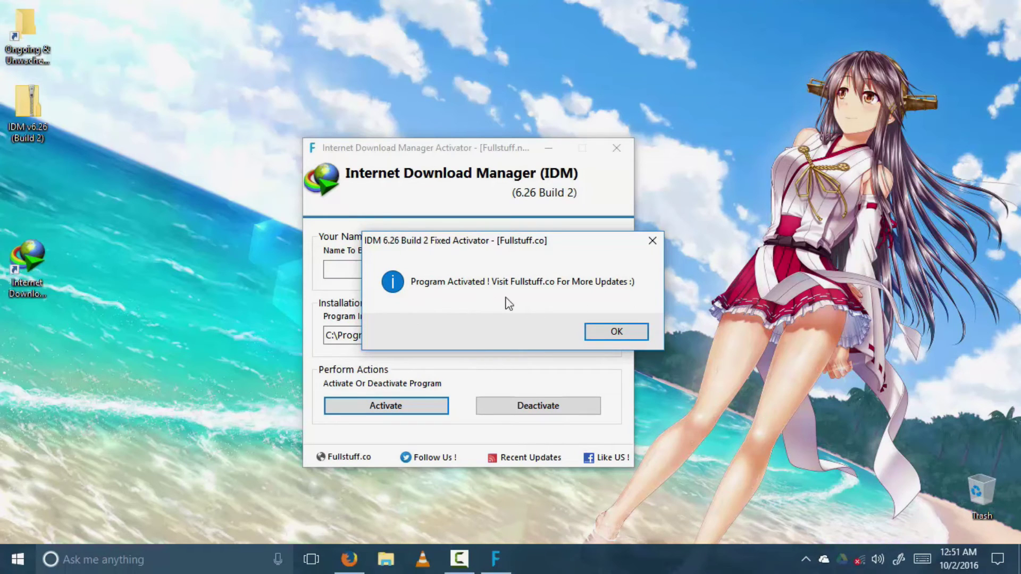
left_click(611, 338)
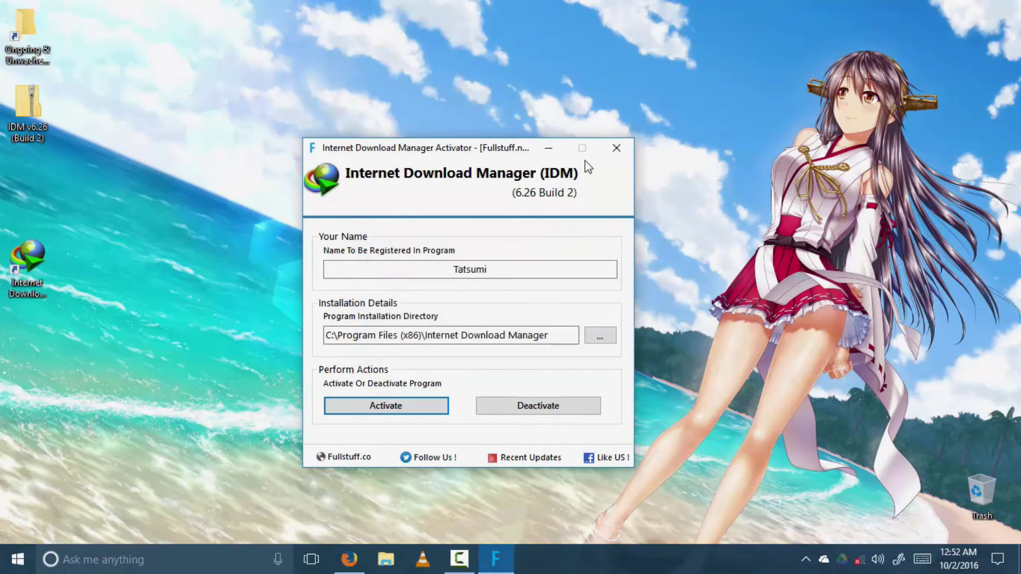
left_click(611, 158)
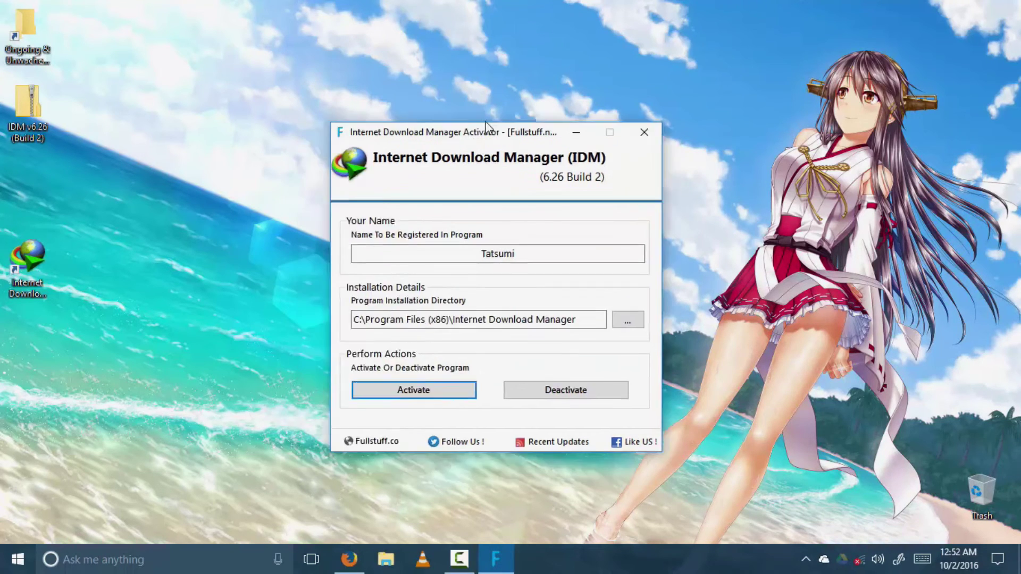
left_click(667, 115)
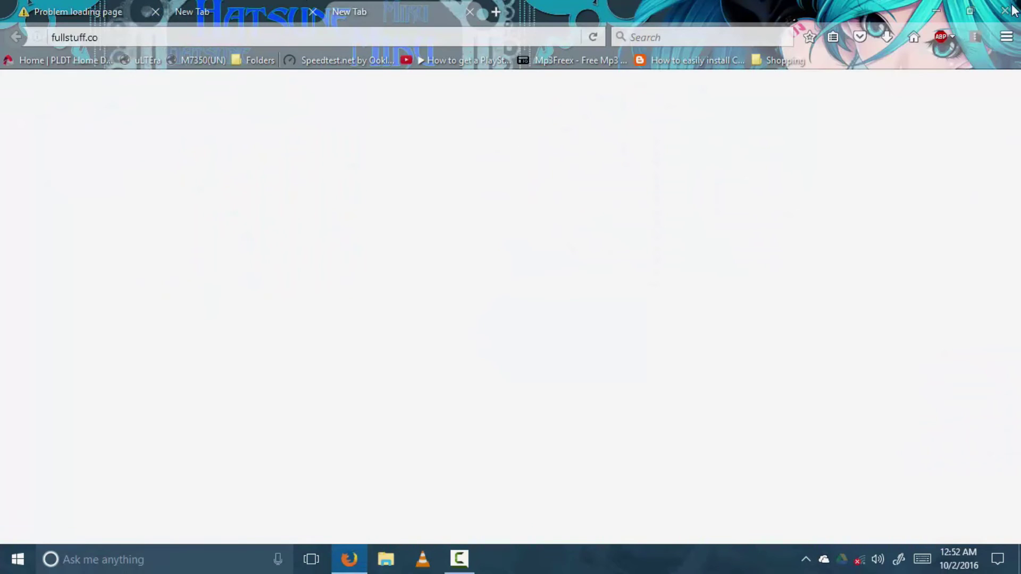
Close the Firefox window showing the fullstuff.co page.
left_click(1006, 11)
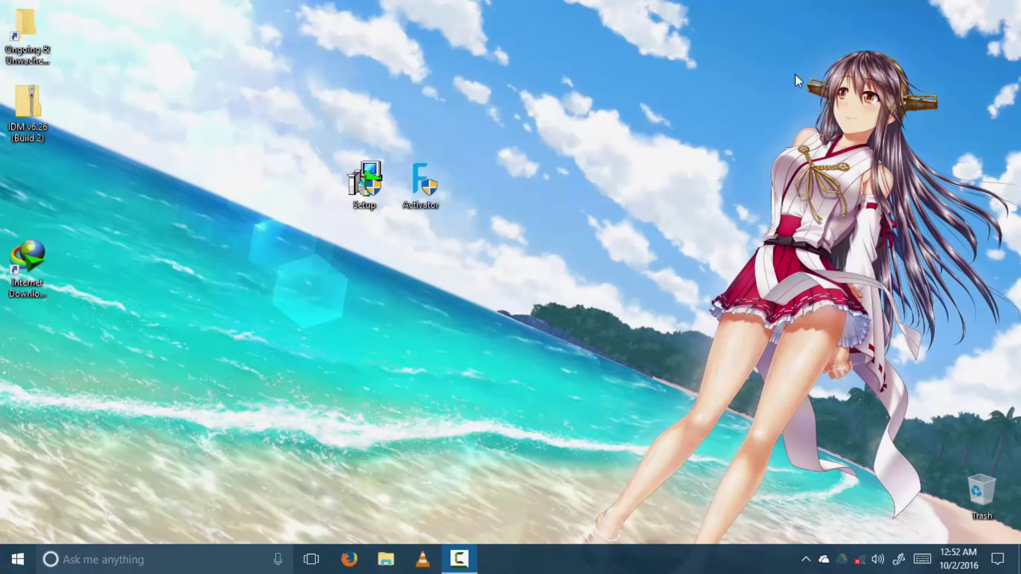
Move the IDM shortcut beside Activator, launch IDM, and dismiss Tip of the Day.
mouse_move(28, 263)
left_mouse_down()
mouse_move(519, 196)
mouse_move(473, 188)
left_mouse_up()
double_click(474, 188)
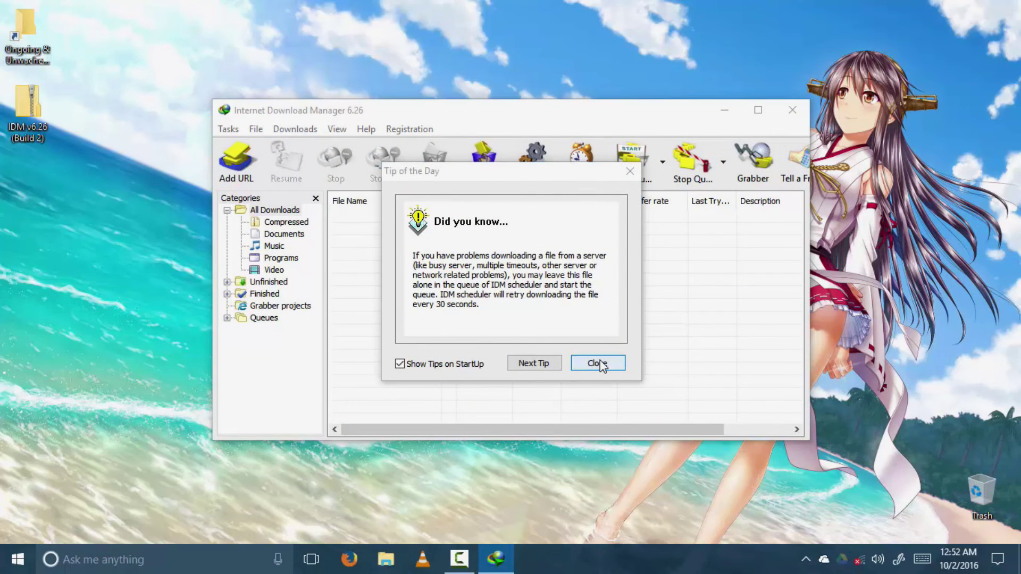
left_click(598, 364)
Verify About IDM shows 6.26 Build 2 Full licensed to Tatsumi, then quit IDM.
left_click(366, 128)
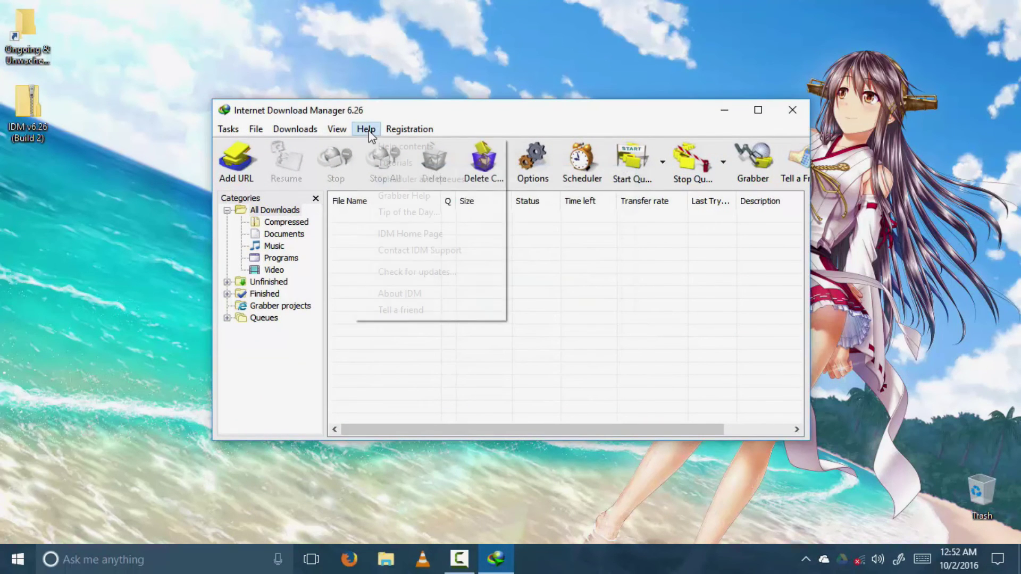
left_click(400, 291)
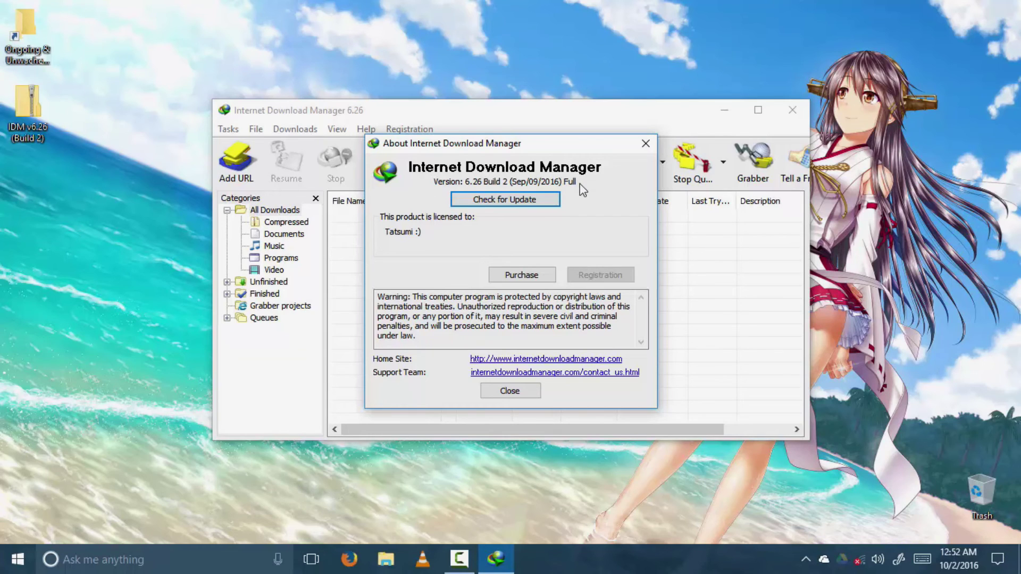
left_click(646, 145)
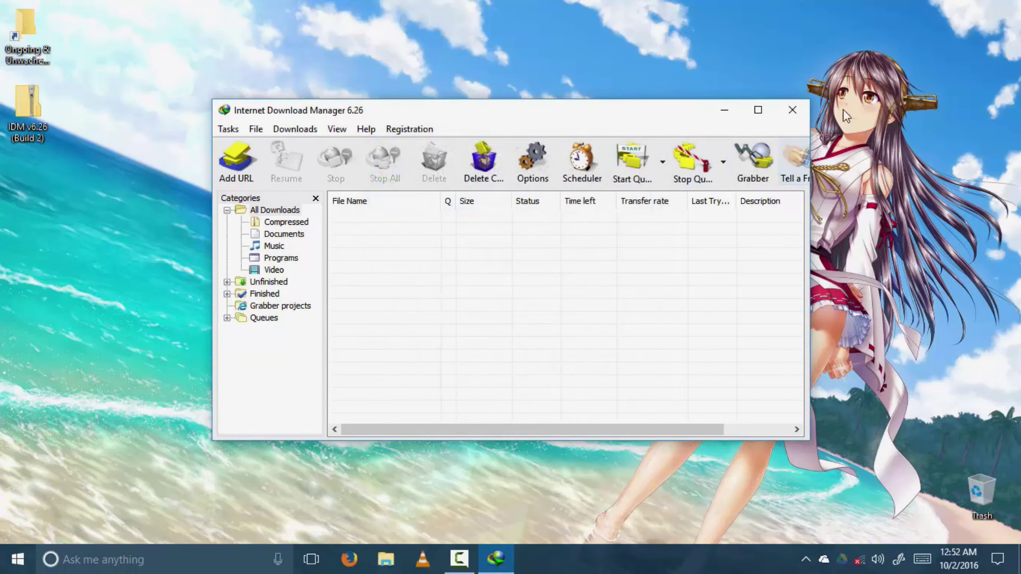
left_click(791, 110)
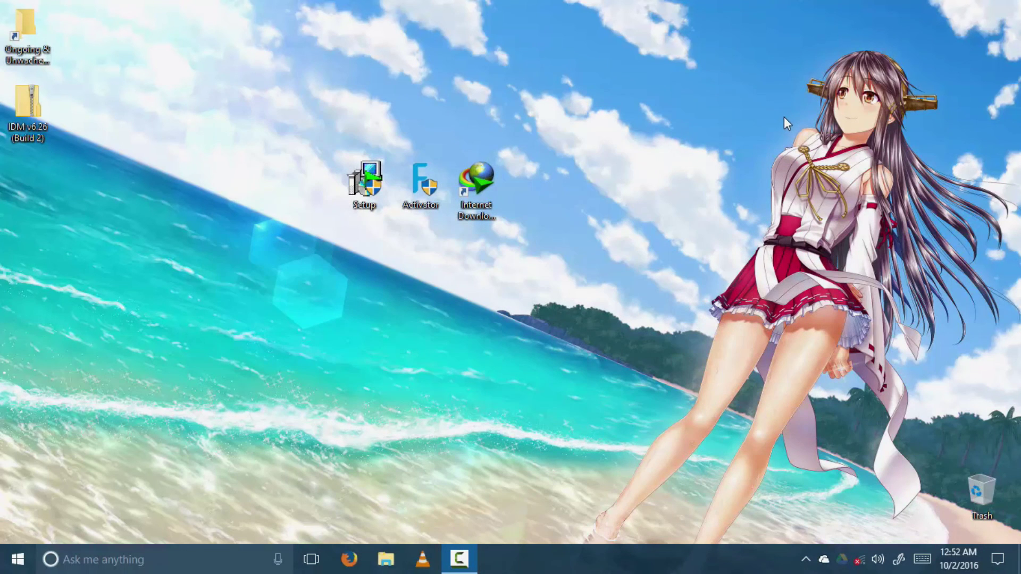